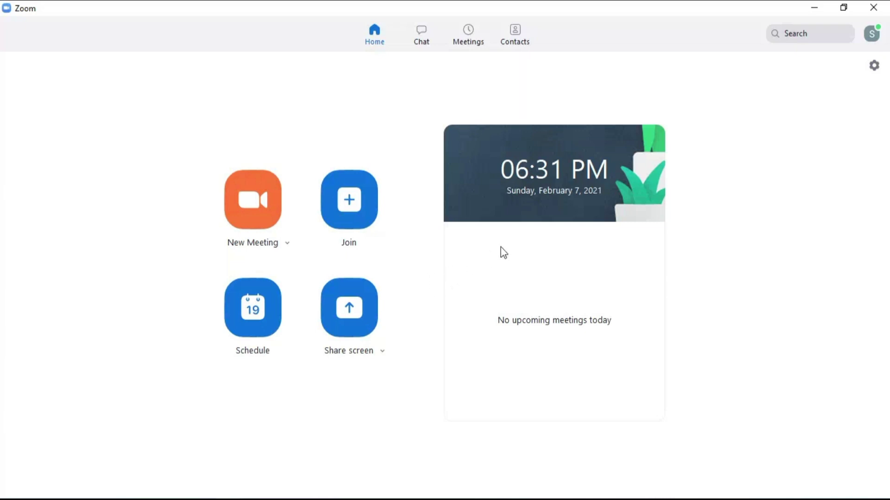
- Open the video settings and view the list of available cameras
{"action": "left_click", "coordinate": [874, 66]}
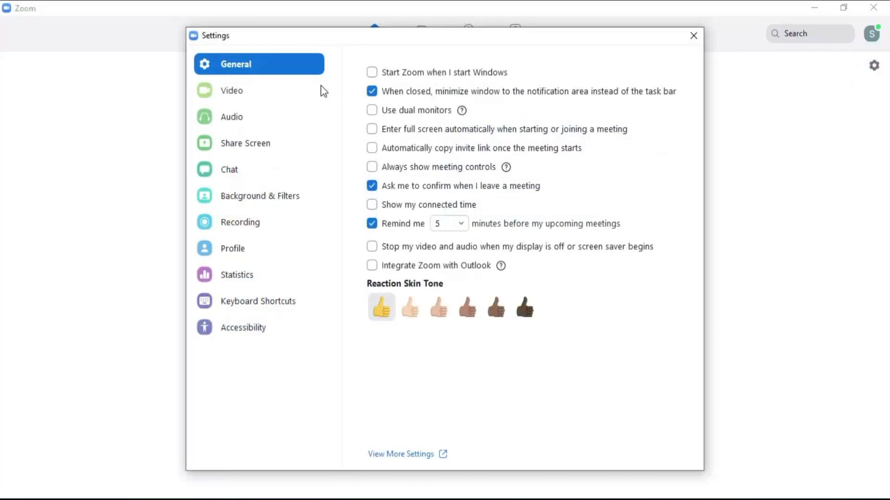
{"action": "left_click", "coordinate": [273, 91]}
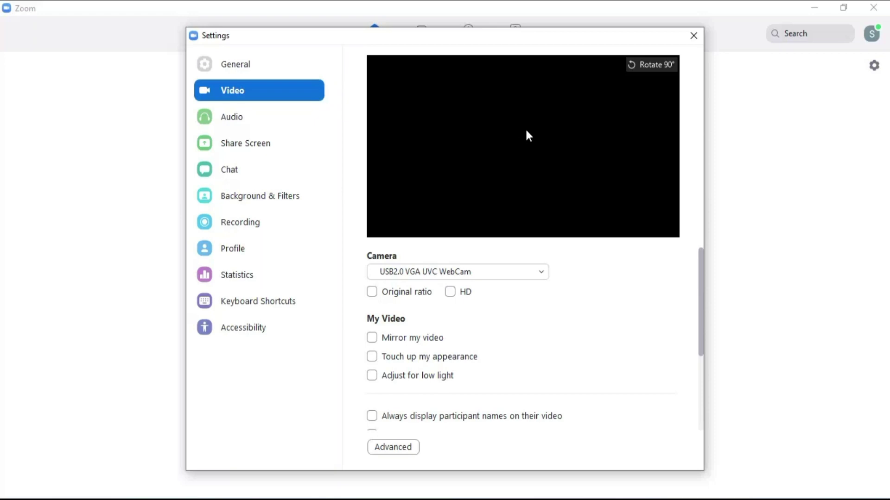
{"action": "left_click", "coordinate": [652, 65]}
{"action": "left_click", "coordinate": [529, 274]}
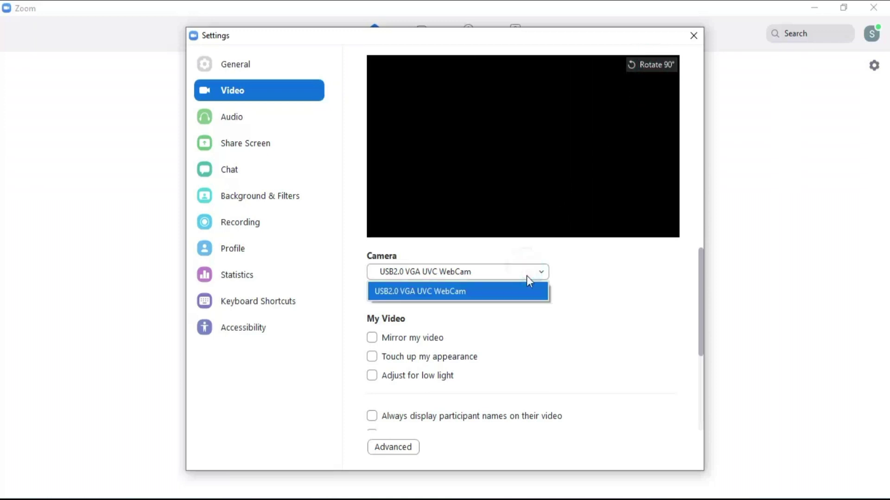
{"action": "left_click", "coordinate": [526, 277]}
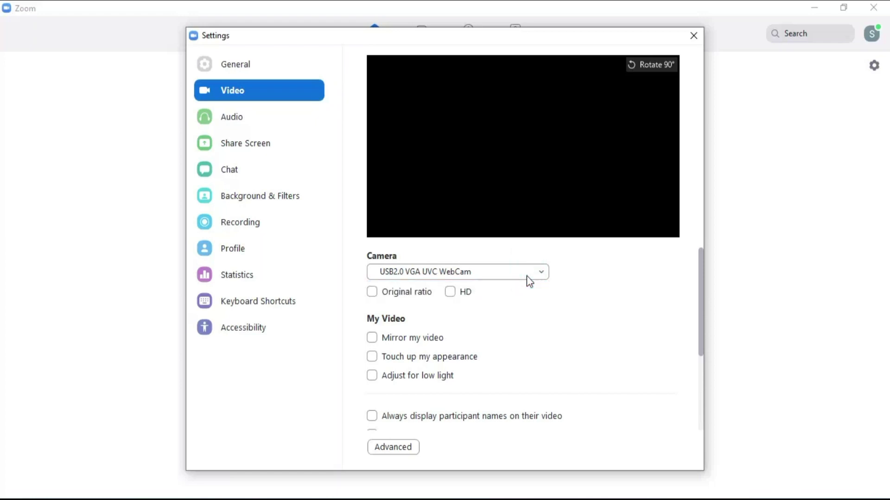
- Try the original ratio and HD options for the camera
{"action": "left_click", "coordinate": [379, 296]}
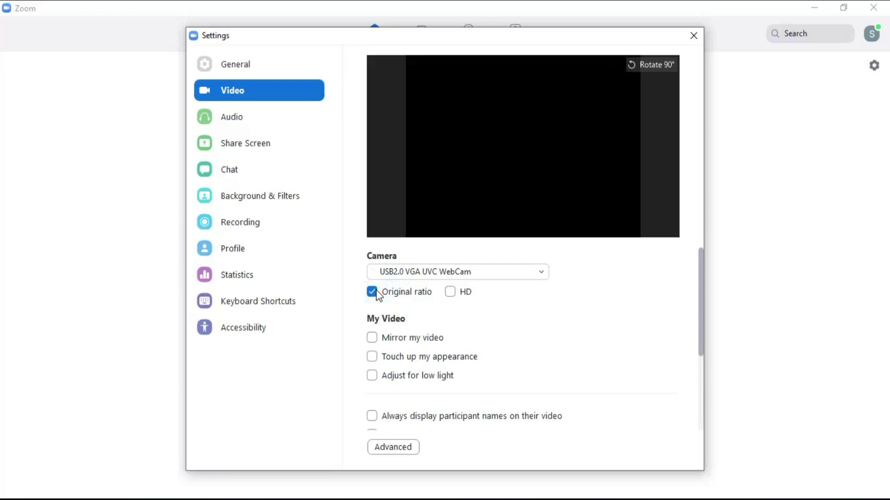
{"action": "left_click", "coordinate": [378, 293]}
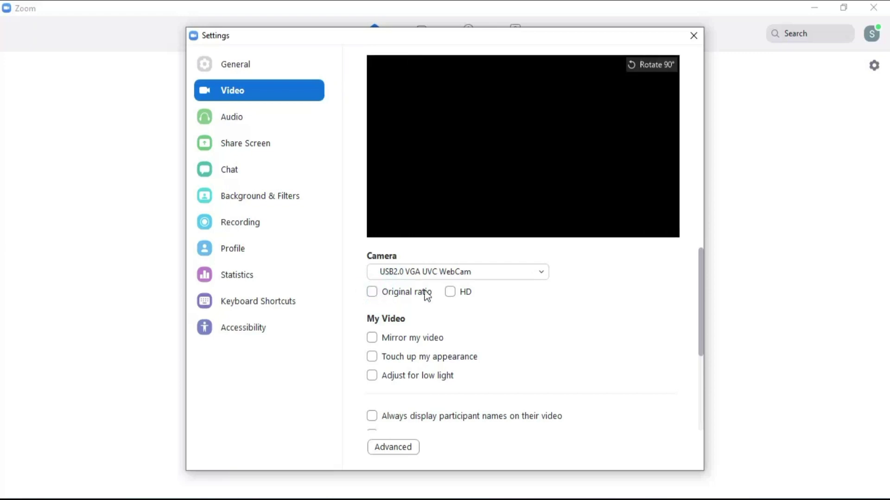
{"action": "left_click", "coordinate": [450, 291]}
{"action": "left_click", "coordinate": [452, 294]}
- Try the appearance touch-up option with its strength at about the midpoint
{"action": "left_click", "coordinate": [376, 361]}
{"action": "mouse_move", "coordinate": [522, 363]}
{"action": "left_mouse_down"}
{"action": "mouse_move", "coordinate": [494, 363]}
{"action": "mouse_move", "coordinate": [564, 362]}
{"action": "mouse_move", "coordinate": [522, 363]}
{"action": "left_mouse_up"}
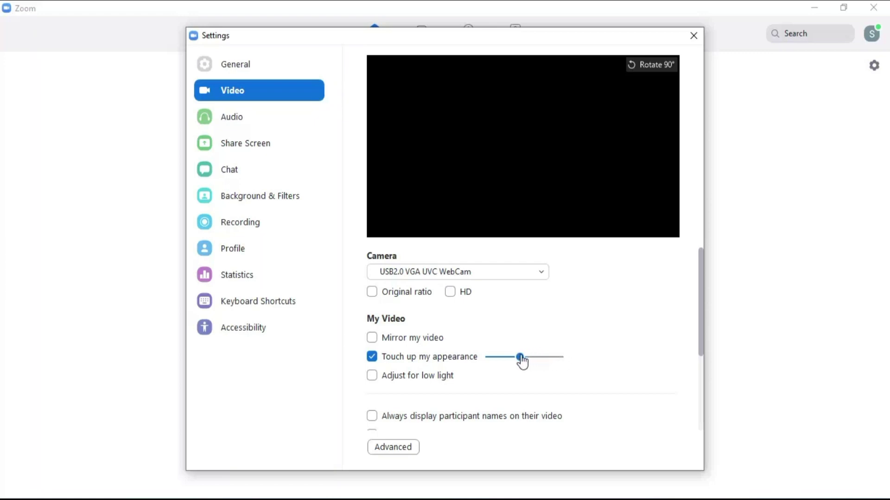
{"action": "left_click", "coordinate": [375, 358]}
- Try the low-light adjustment in Manual mode with a slightly higher intensity
{"action": "left_click", "coordinate": [375, 377]}
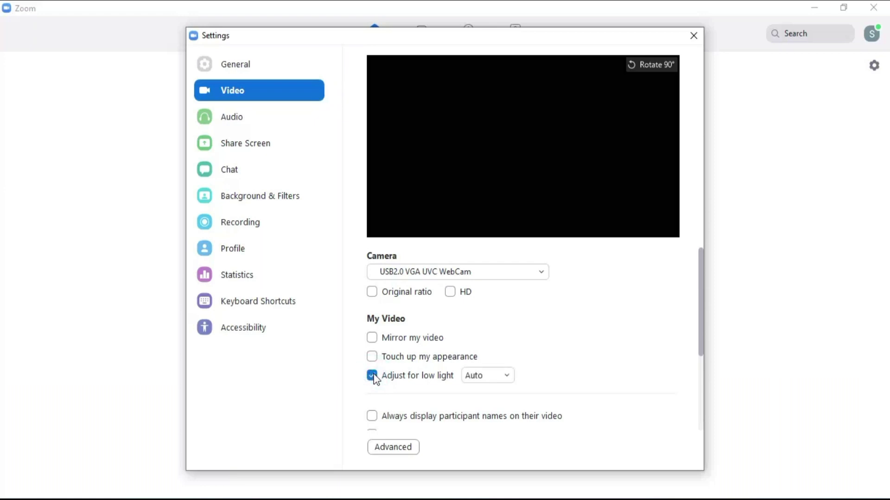
{"action": "left_click", "coordinate": [374, 375]}
{"action": "left_click", "coordinate": [373, 375]}
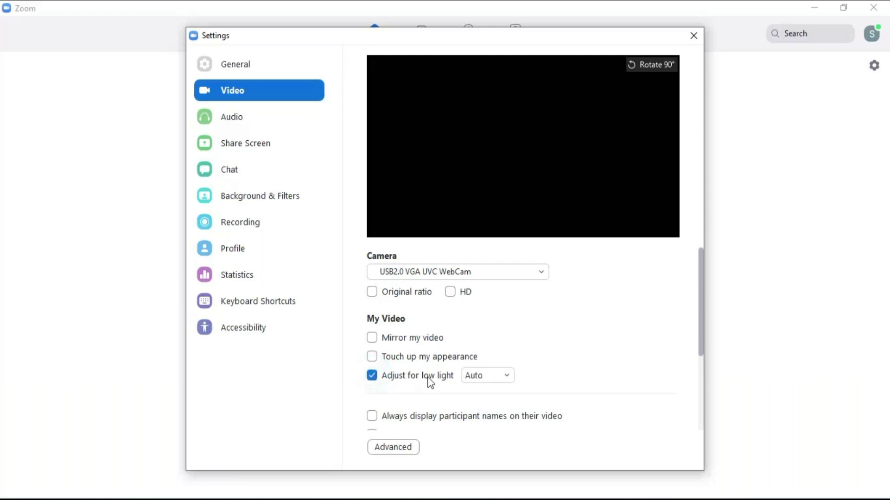
{"action": "left_click", "coordinate": [505, 378]}
{"action": "left_click", "coordinate": [496, 394]}
{"action": "left_click", "coordinate": [505, 379]}
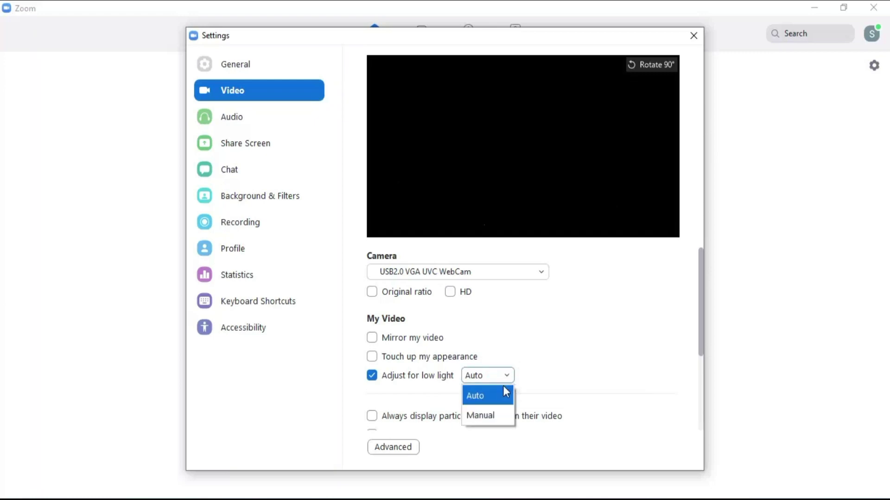
{"action": "left_click", "coordinate": [485, 416]}
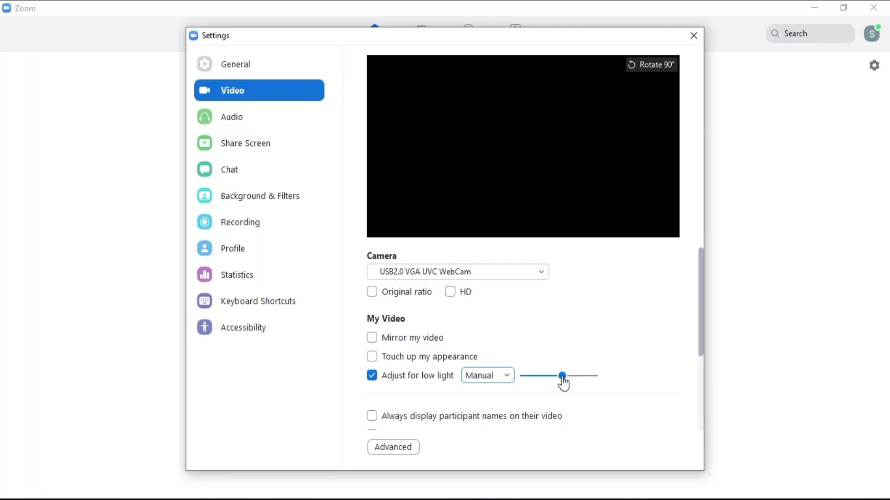
{"action": "mouse_move", "coordinate": [562, 379]}
{"action": "left_mouse_down"}
{"action": "mouse_move", "coordinate": [525, 380]}
{"action": "mouse_move", "coordinate": [600, 387]}
{"action": "mouse_move", "coordinate": [572, 391]}
{"action": "left_mouse_up"}
{"action": "left_click", "coordinate": [371, 375]}
- Enable participant names on video, video off when joining, the video preview dialog, hiding non-video participants, and seeing yourself as the active speaker
{"action": "scroll", "coordinate": [392, 317], "scroll_direction": "down", "scroll_amount": 3}
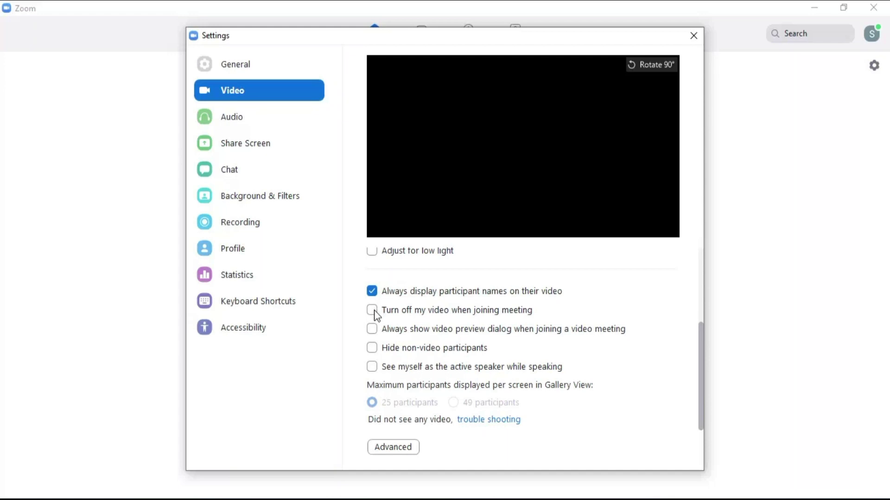
{"action": "left_click", "coordinate": [373, 311]}
{"action": "left_click", "coordinate": [378, 349]}
{"action": "left_click", "coordinate": [373, 367]}
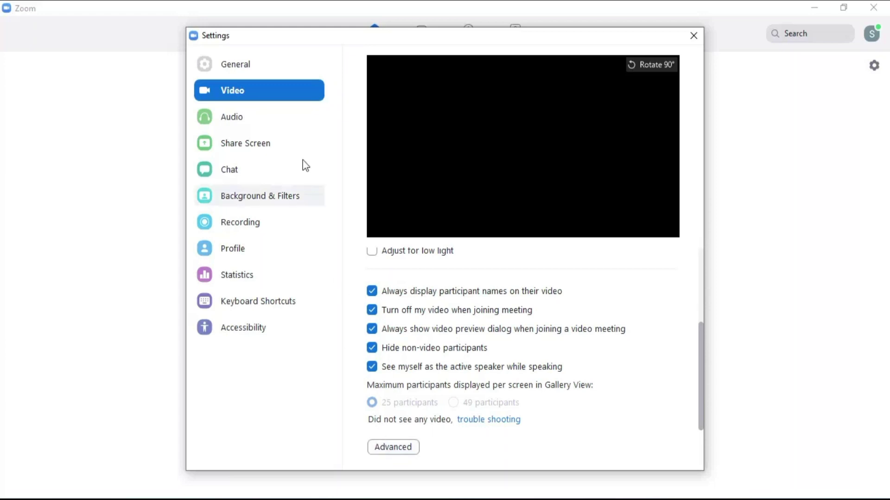
- Raise the speaker volume slightly in the audio settings and try the separate audio device option for the ringtone
{"action": "left_click", "coordinate": [253, 118]}
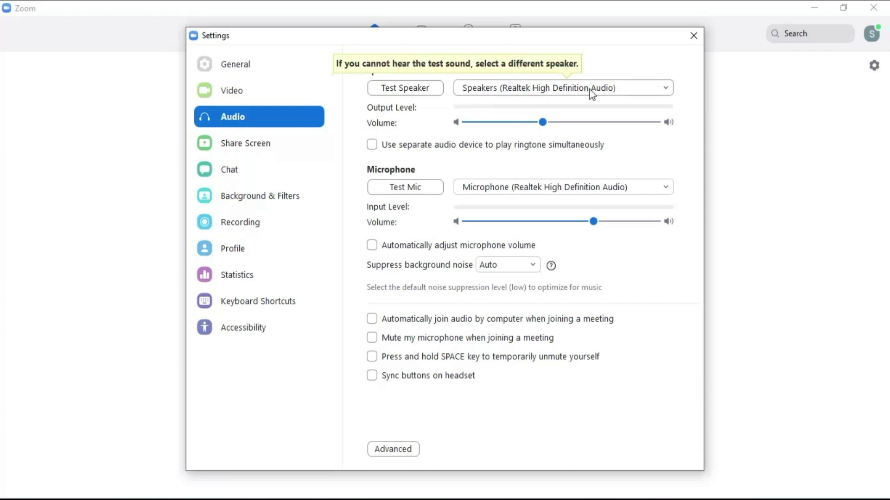
{"action": "left_click", "coordinate": [660, 90]}
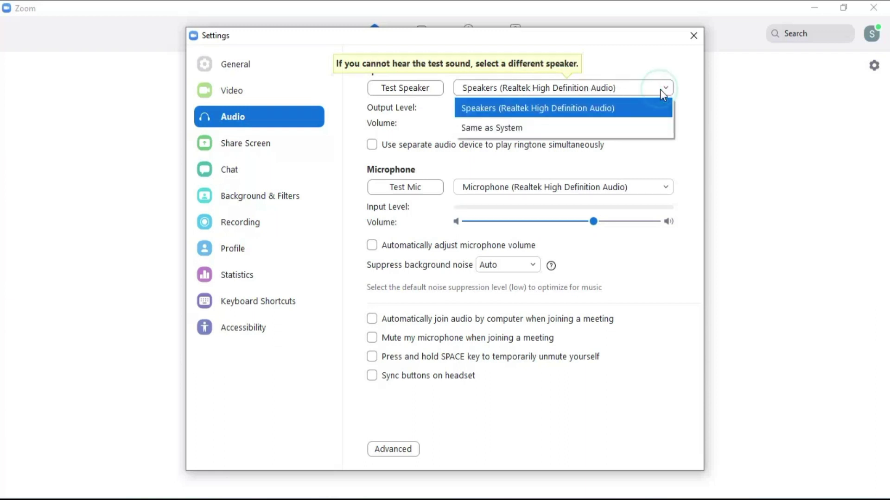
{"action": "left_click", "coordinate": [660, 90]}
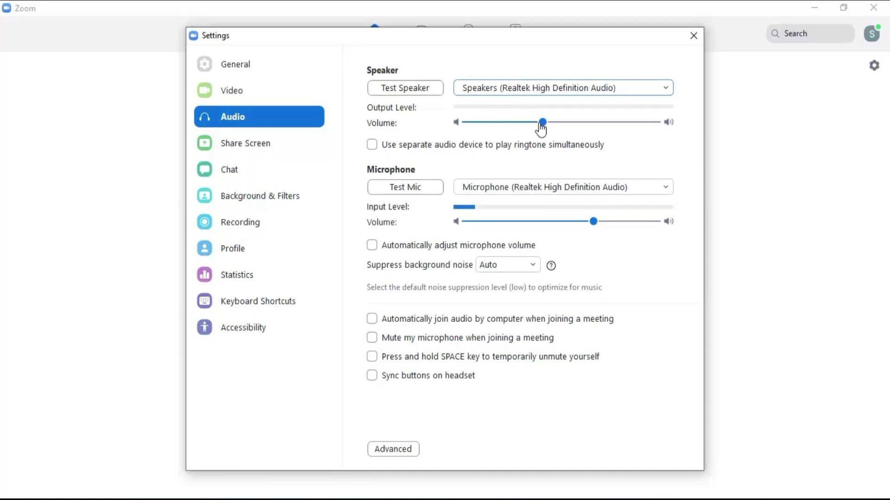
{"action": "mouse_move", "coordinate": [542, 123]}
{"action": "left_mouse_down"}
{"action": "mouse_move", "coordinate": [470, 126]}
{"action": "mouse_move", "coordinate": [551, 132]}
{"action": "left_mouse_up"}
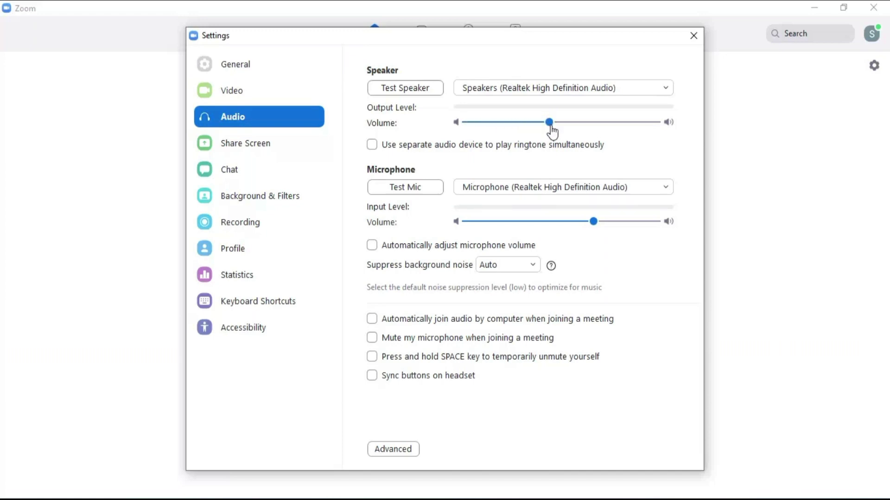
{"action": "left_click", "coordinate": [374, 145]}
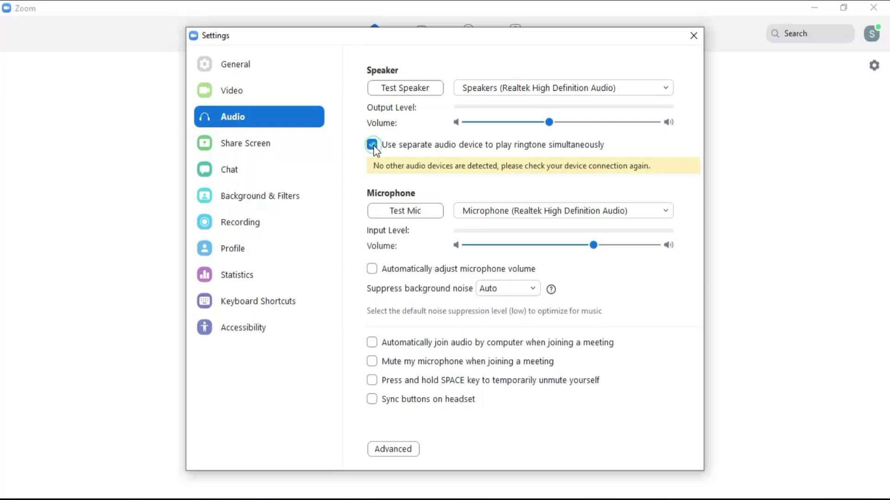
{"action": "left_click", "coordinate": [373, 145]}
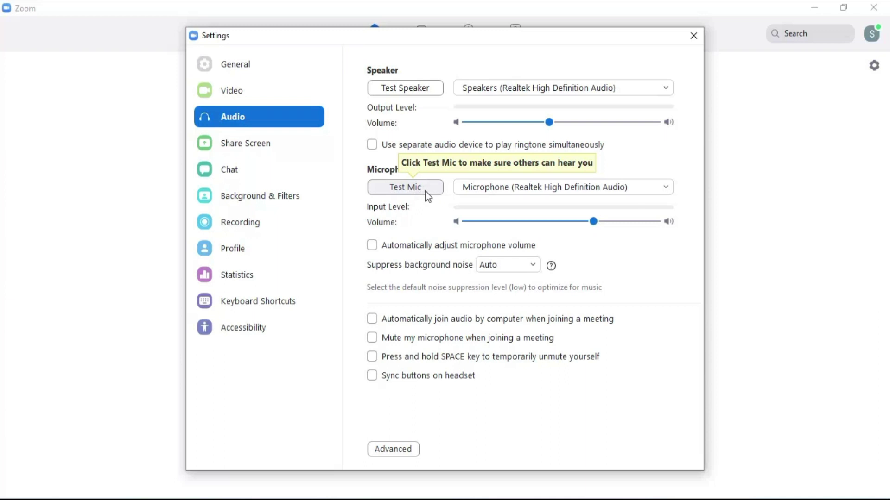
- Check the available microphones and lower the microphone volume to slightly below the midpoint
{"action": "left_click", "coordinate": [643, 192]}
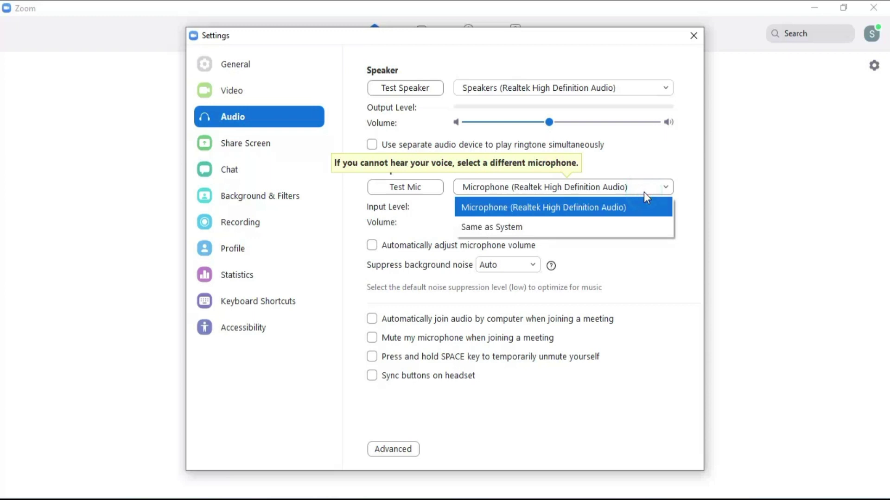
{"action": "left_click", "coordinate": [643, 192]}
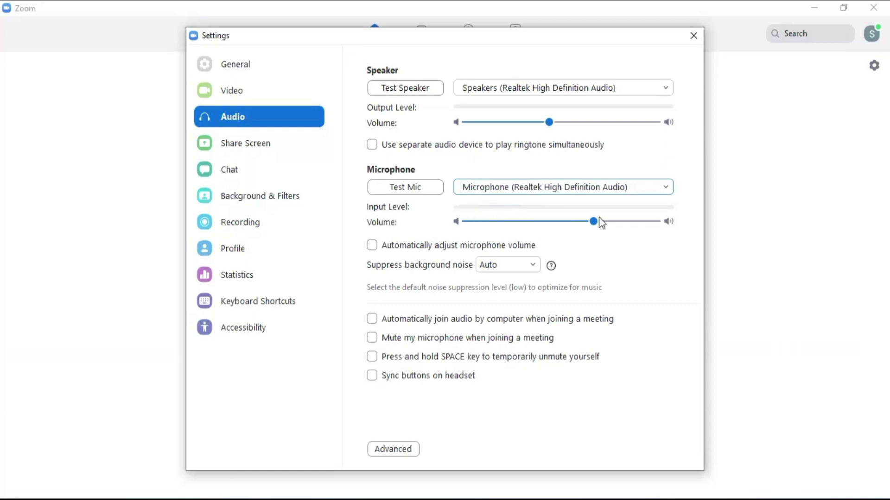
{"action": "left_click_drag", "start_coordinate": [594, 223], "coordinate": [549, 230]}
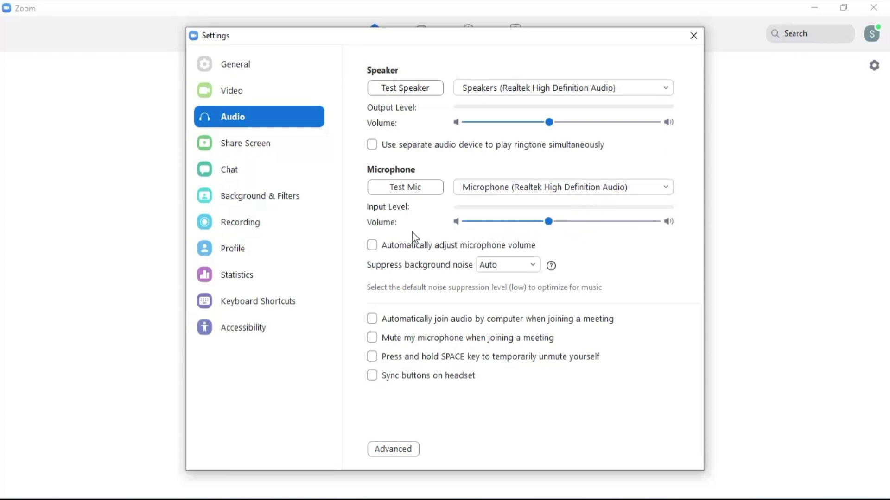
- Enable automatic microphone volume adjustment, automatic joining of computer audio, and muting the microphone when joining a meeting
{"action": "left_click", "coordinate": [373, 246]}
{"action": "left_click", "coordinate": [530, 267]}
{"action": "left_click", "coordinate": [530, 267]}
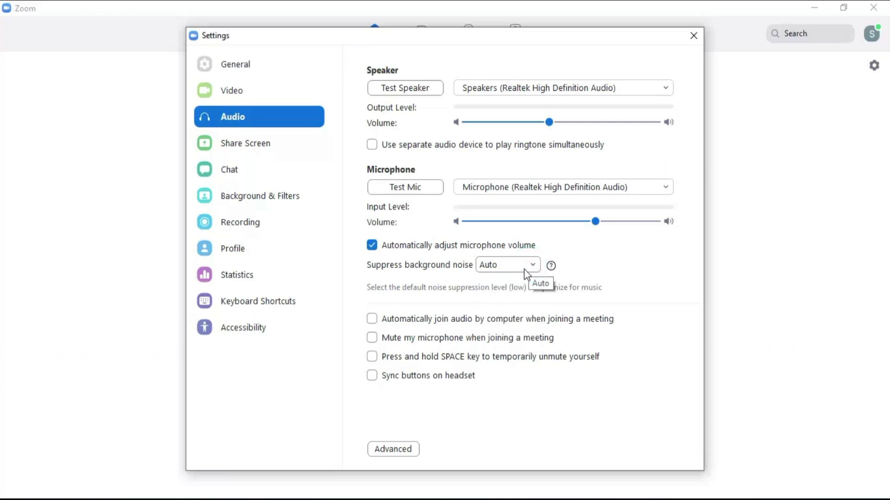
{"action": "left_click", "coordinate": [372, 319]}
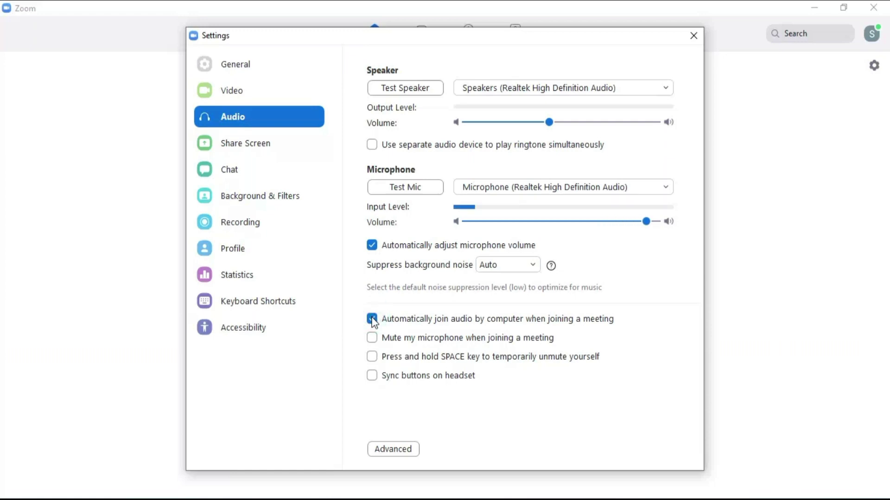
{"action": "left_click", "coordinate": [372, 340]}
- Check the echo cancellation choices in the advanced audio settings and try the in-meeting "Enable Original Sound" option
{"action": "left_click", "coordinate": [403, 450]}
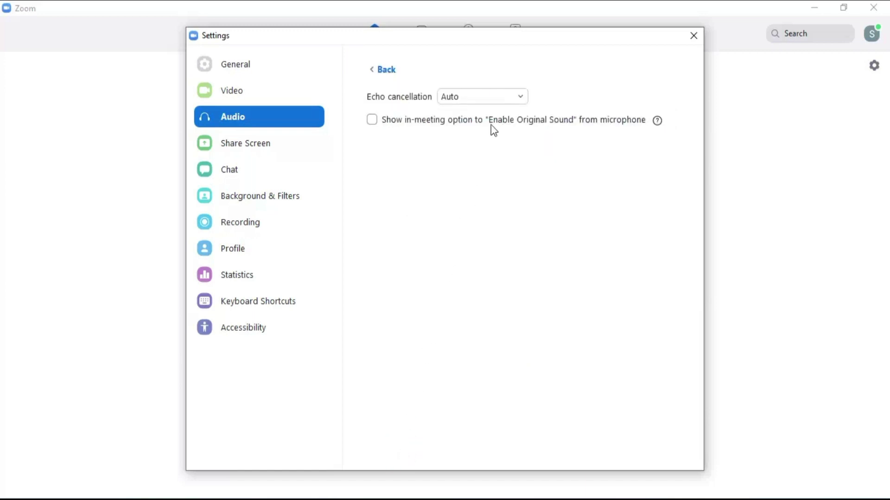
{"action": "left_click", "coordinate": [497, 100]}
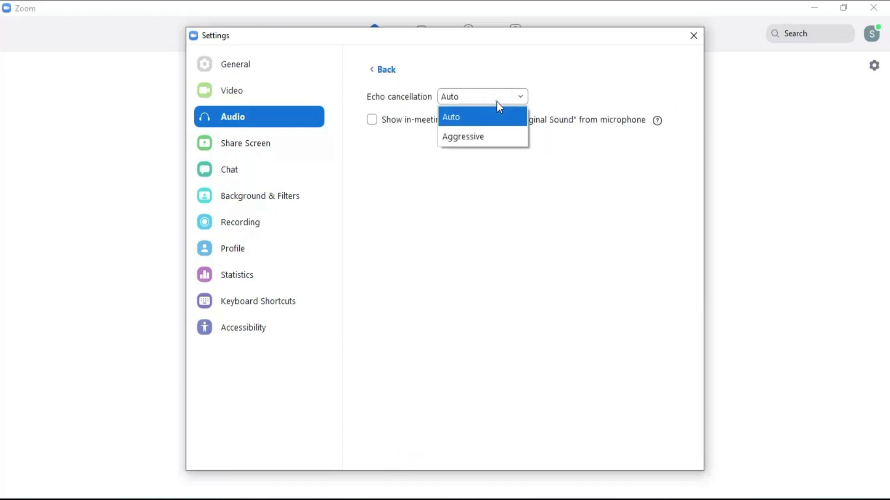
{"action": "left_click", "coordinate": [496, 102]}
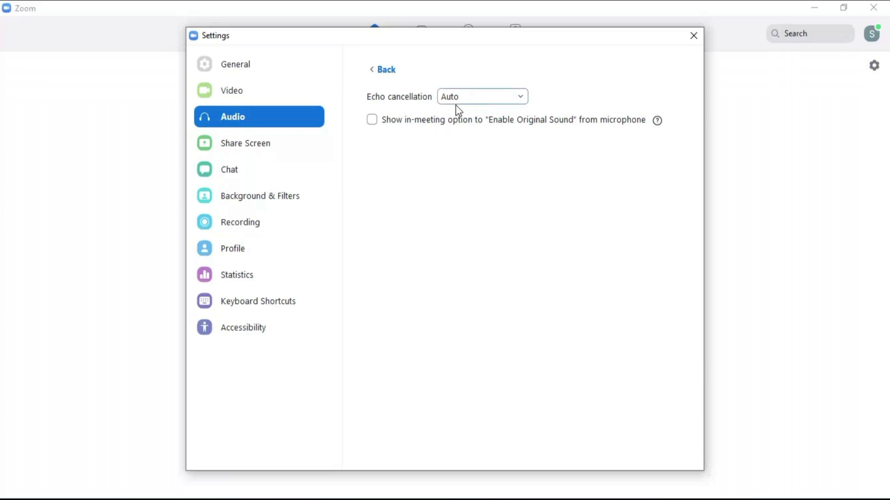
{"action": "left_click", "coordinate": [379, 119]}
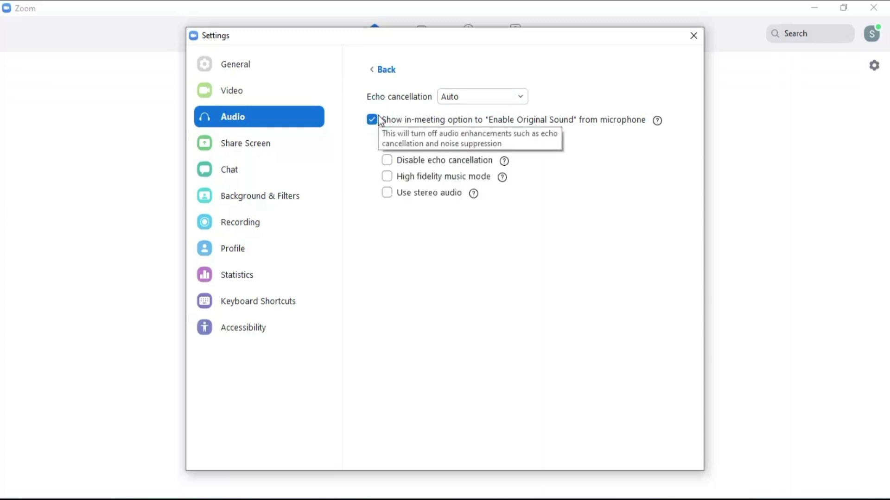
{"action": "left_click", "coordinate": [383, 121]}
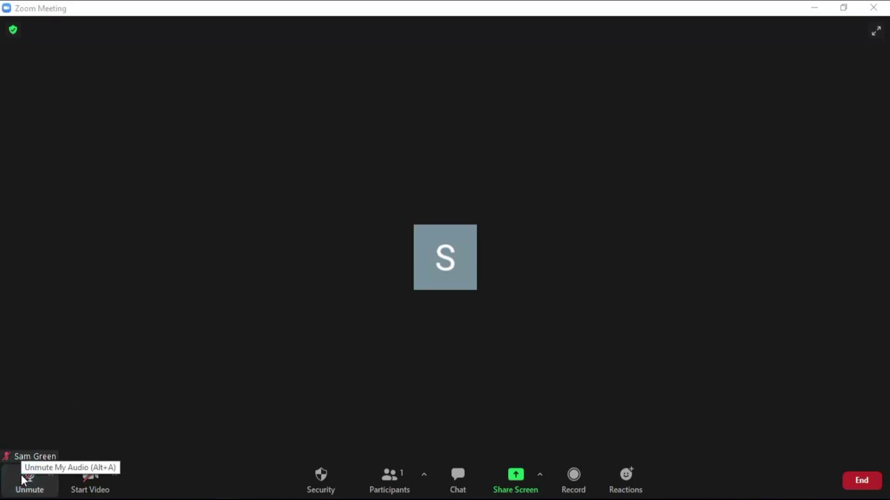
- Examine the microphone, speaker and camera choices available from within the running meeting
{"action": "left_click", "coordinate": [50, 476]}
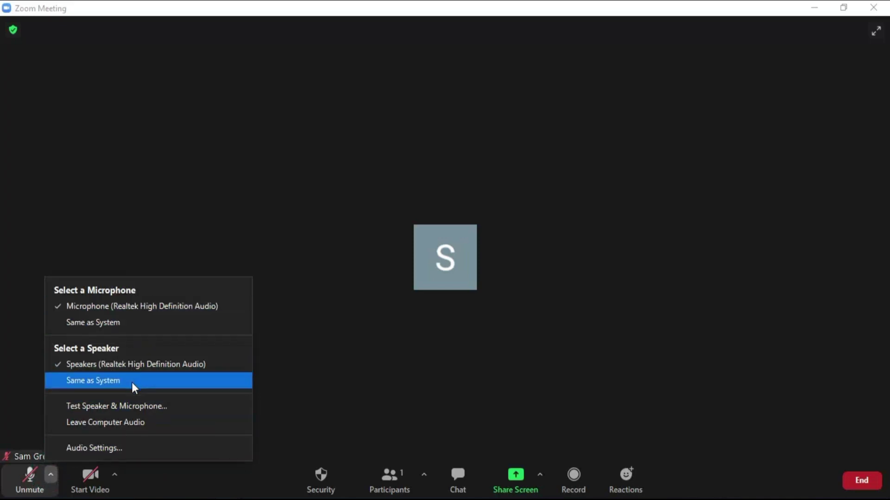
{"action": "left_click", "coordinate": [264, 419]}
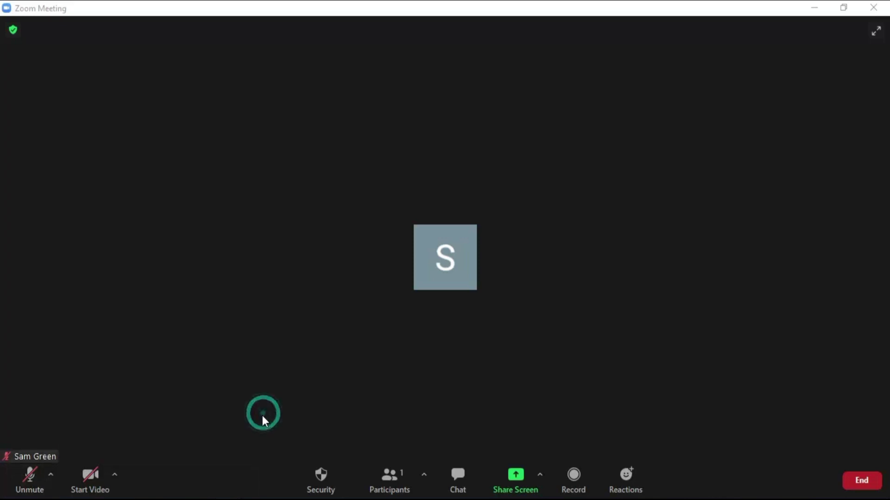
{"action": "left_click", "coordinate": [91, 477]}
{"action": "left_click", "coordinate": [91, 477]}
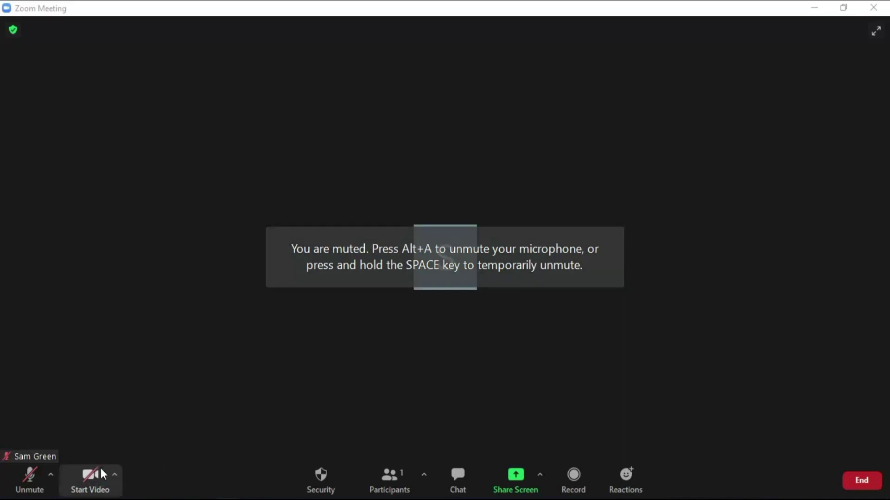
{"action": "left_click", "coordinate": [114, 478]}
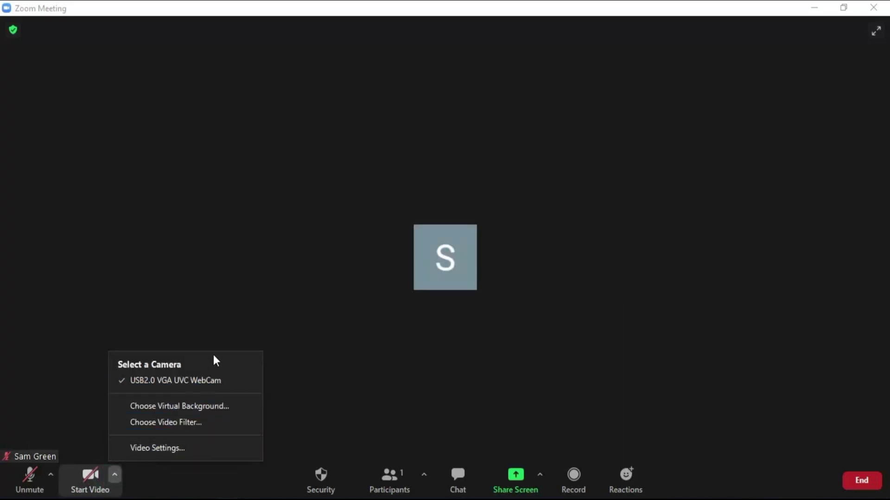
{"action": "left_click", "coordinate": [311, 332]}
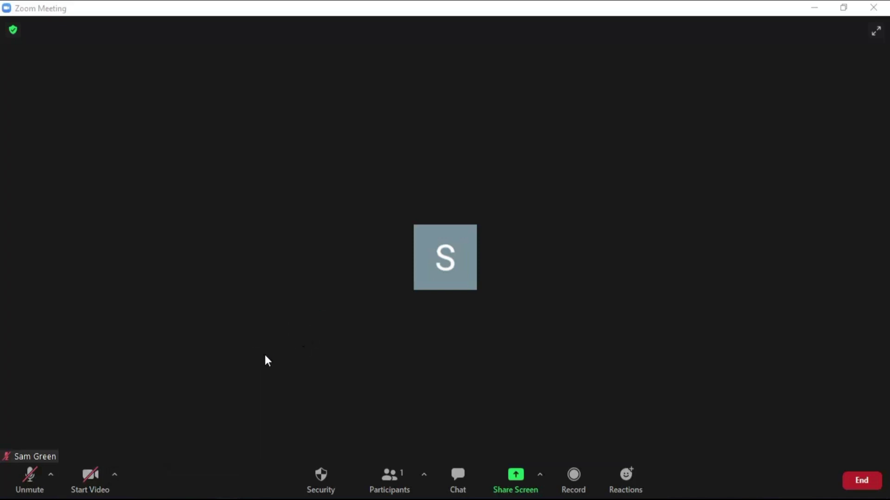